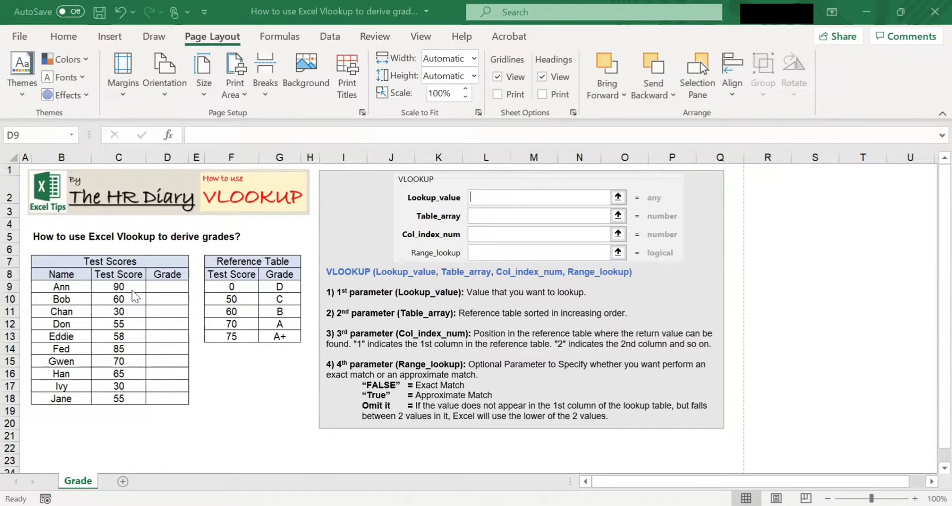
Select D9 and type =vlookup( in the formula bar
left_click(171, 290)
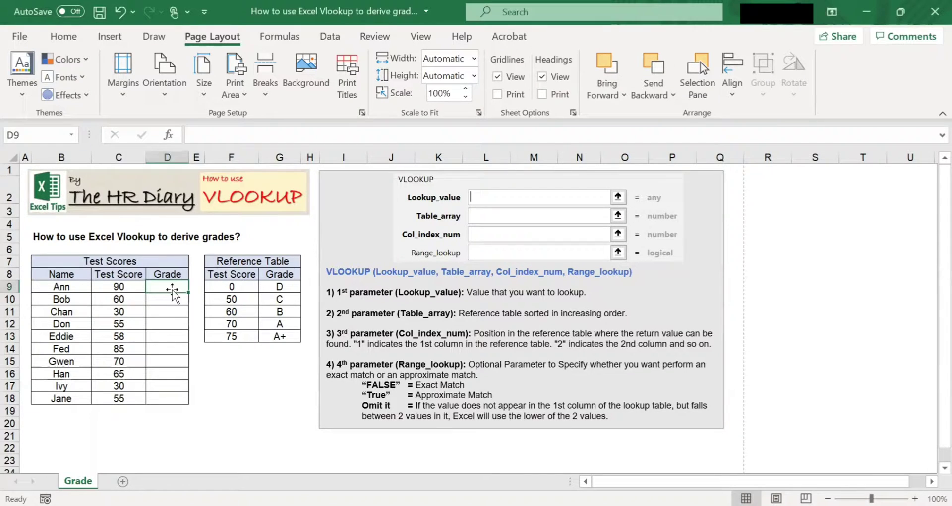
left_click(225, 131)
type("=")
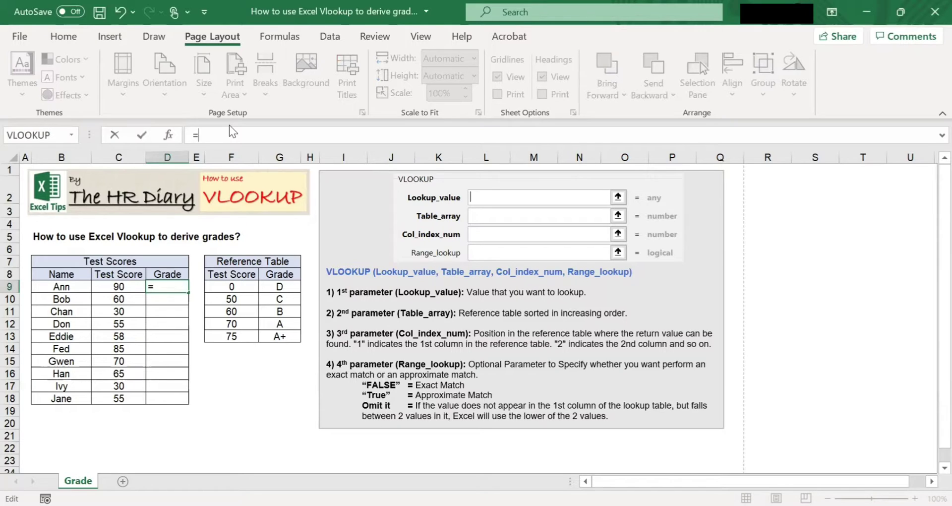
type("vloo")
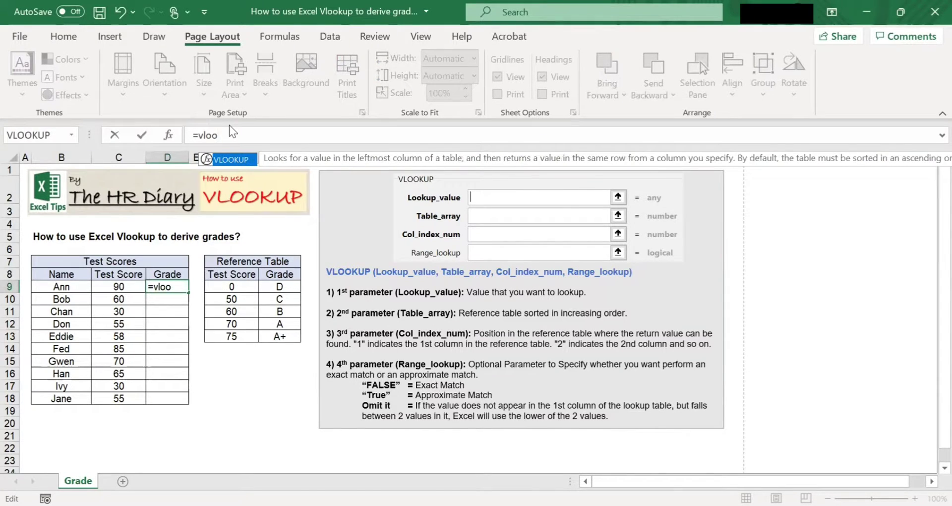
type("kup(")
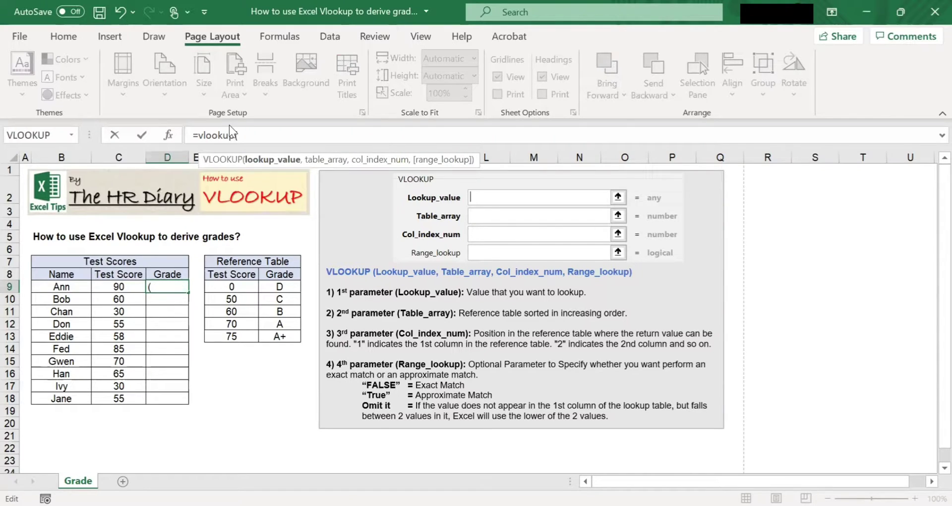
Add C9 as the lookup value so the formula reads =vlookup(C9,
left_click(132, 288)
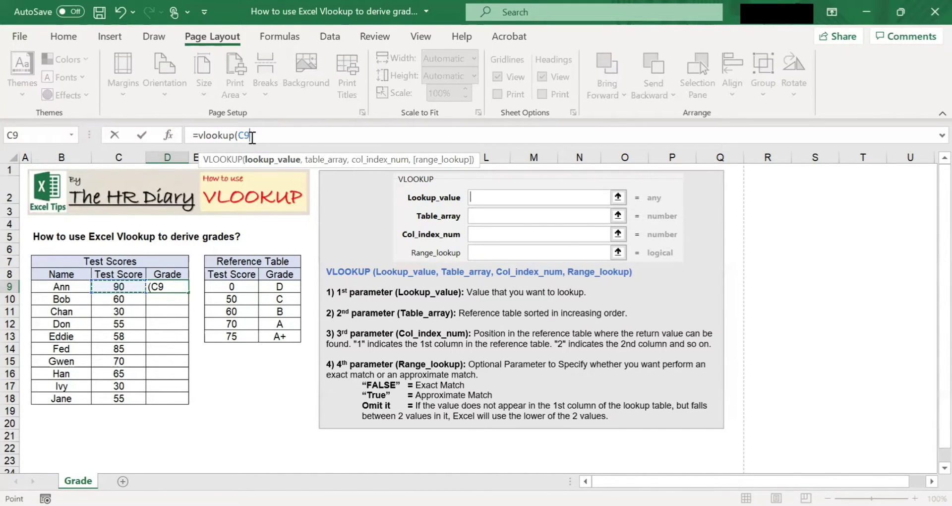
type(",")
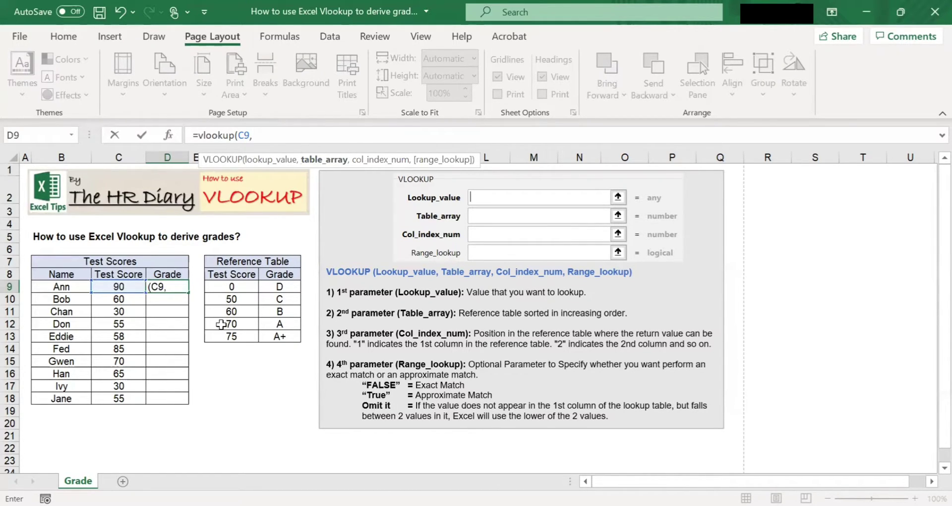
Add F9:G13 as the table array, locked as $F$9:$G$13, followed by a comma
left_click(231, 287)
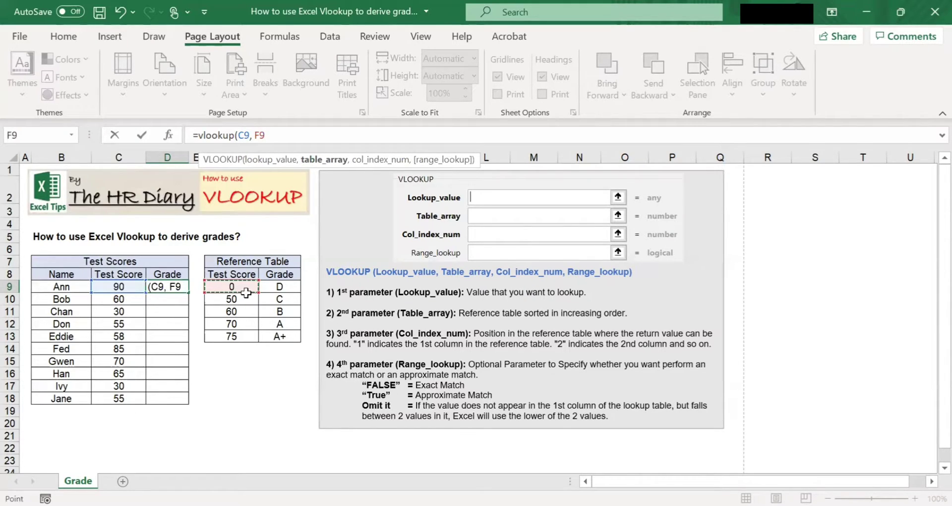
left_click_drag(245, 292, 288, 322)
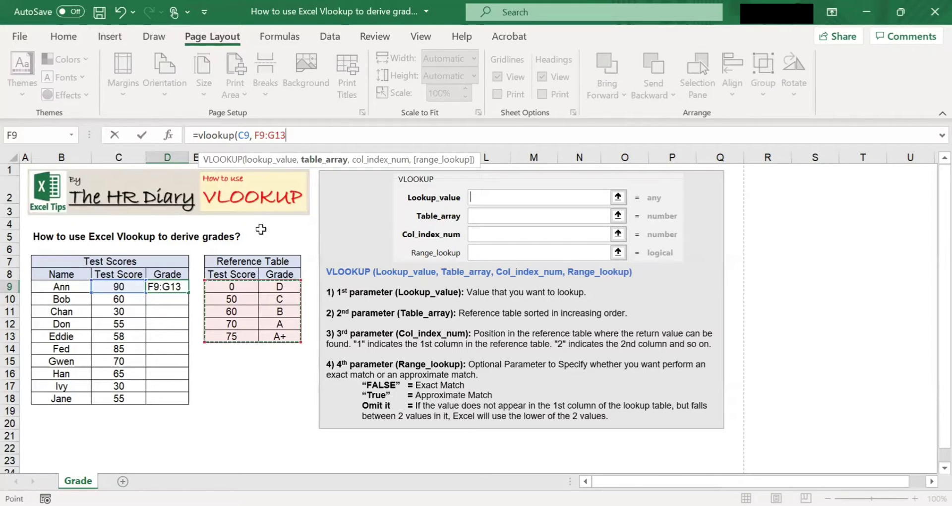
left_click(256, 134)
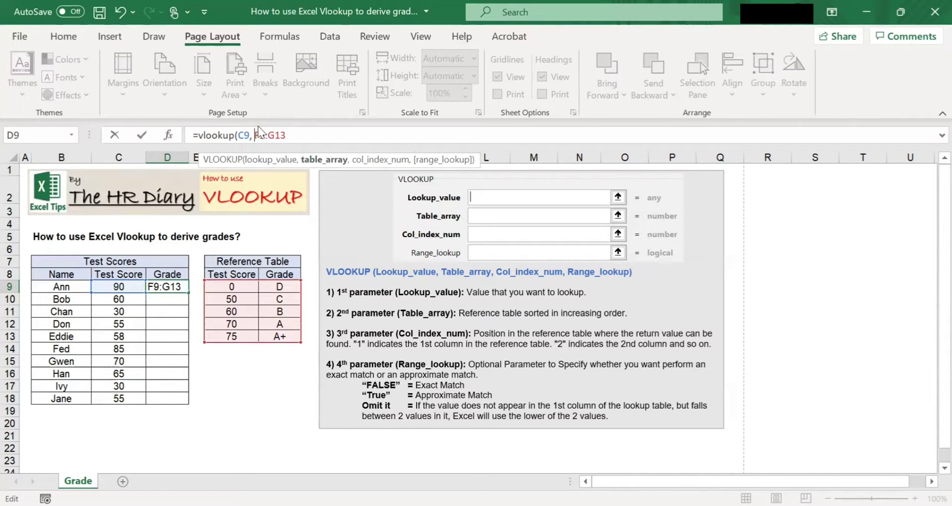
type("$")
left_click(264, 135)
type("$")
key("F4")
type(",")
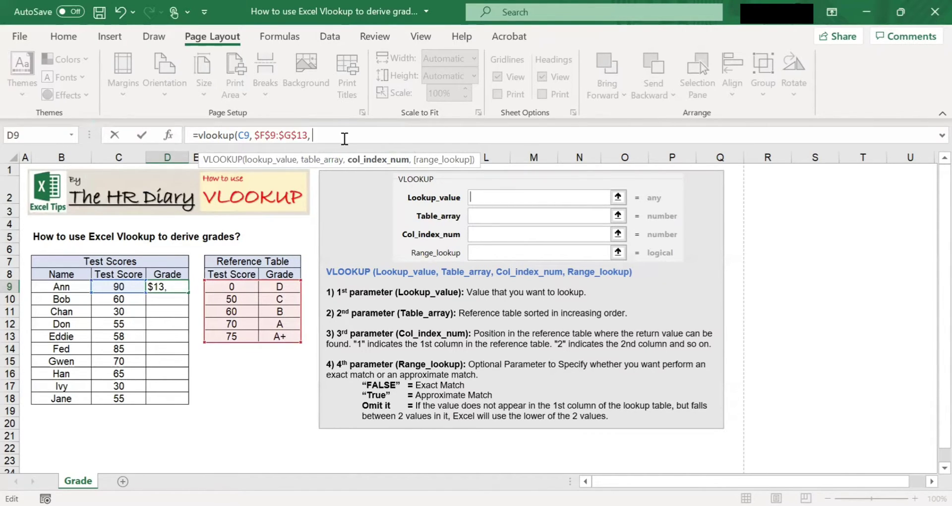
Enter 2 as the column index so the Grade column is returned
type("2,")
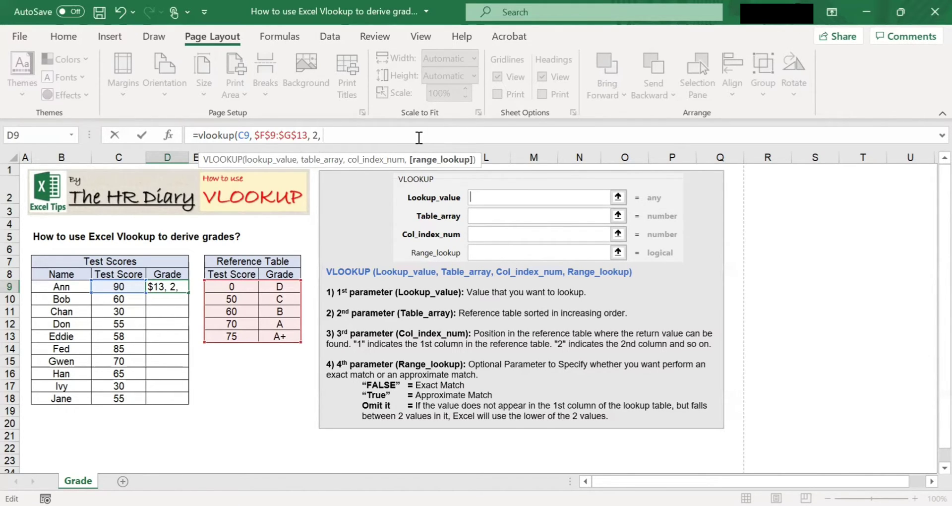
type("tr")
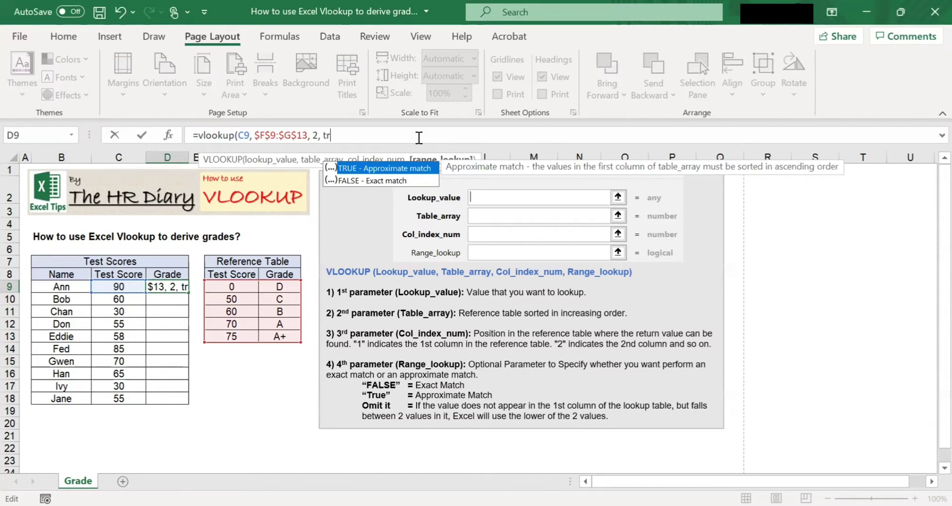
type("ue")
key("BackSpace")
key("BackSpace")
key("BackSpace")
key("BackSpace")
type("false")
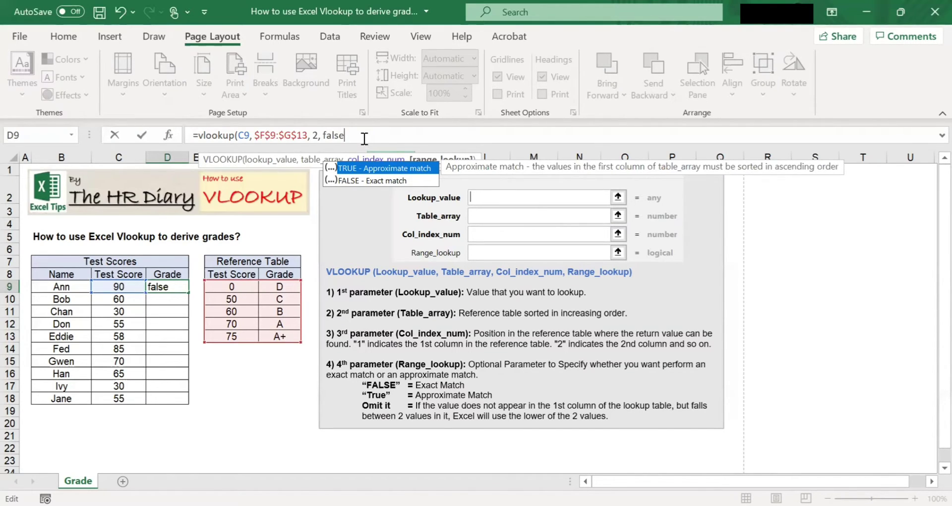
left_click_drag(365, 139, 320, 138)
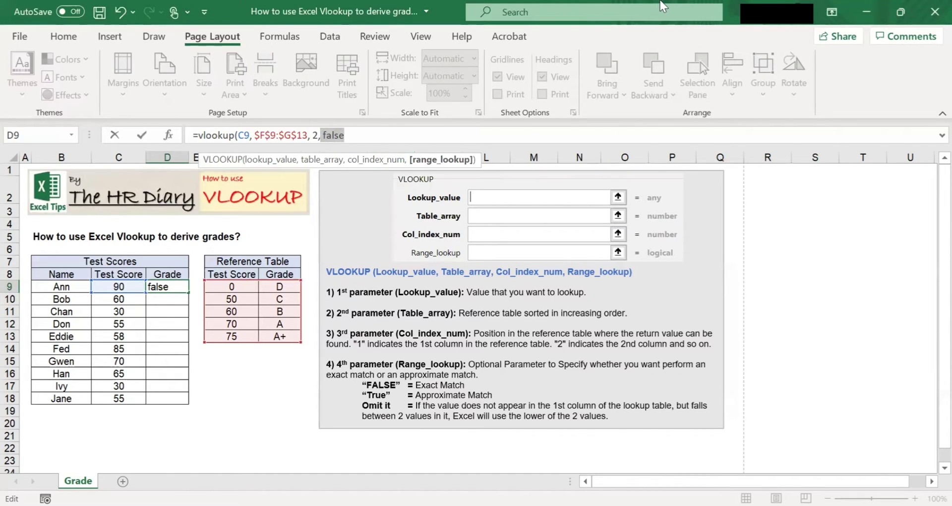
key("BackSpace")
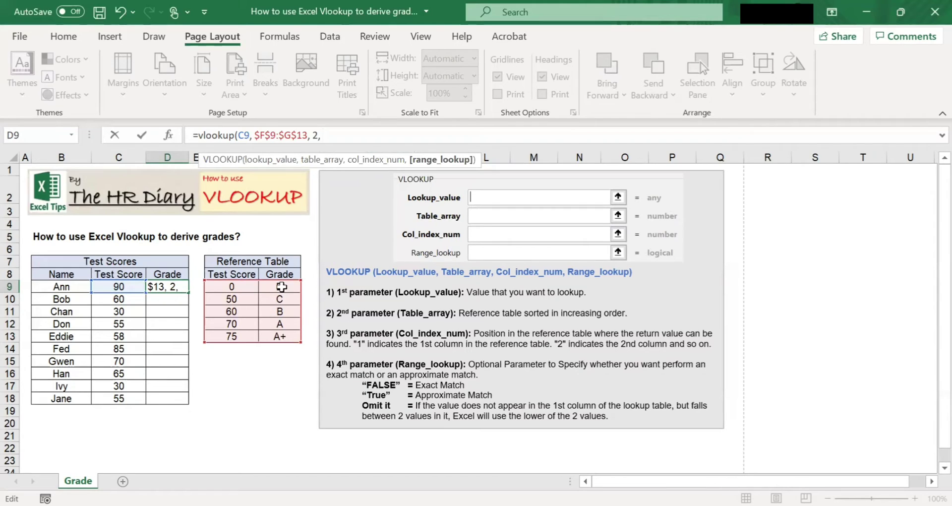
Delete the trailing comma after 2 and commit the formula, giving A+ for Ann
left_click(318, 139)
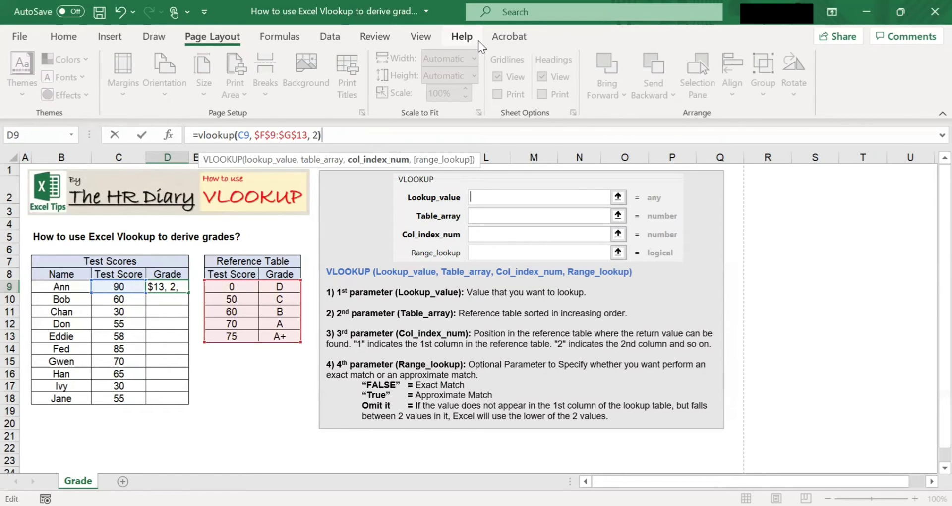
key("BackSpace")
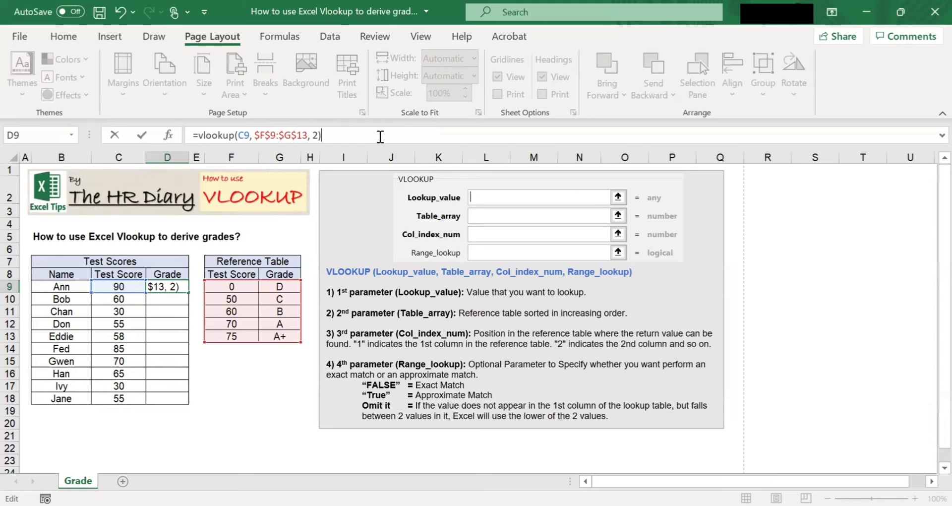
key("Return")
Fill the D9 grade formula down through D18
left_click(168, 289)
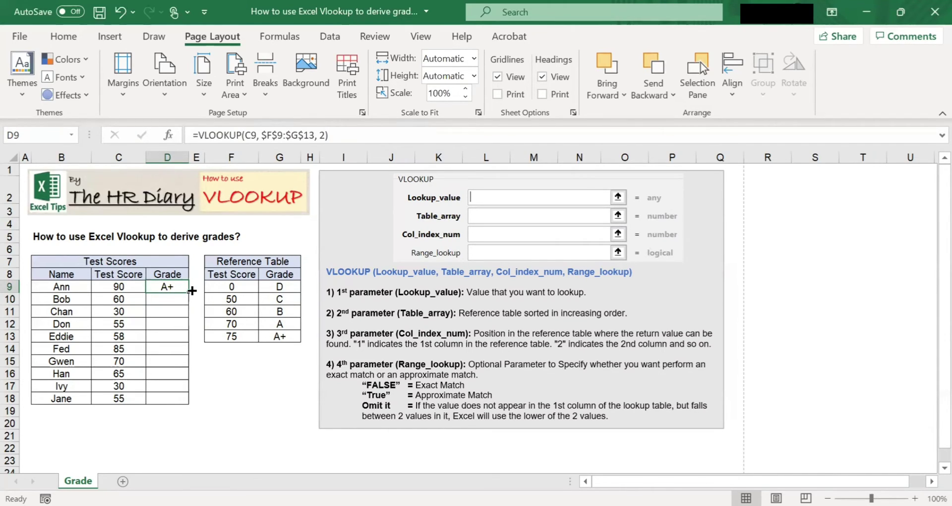
left_click_drag(192, 293, 189, 400)
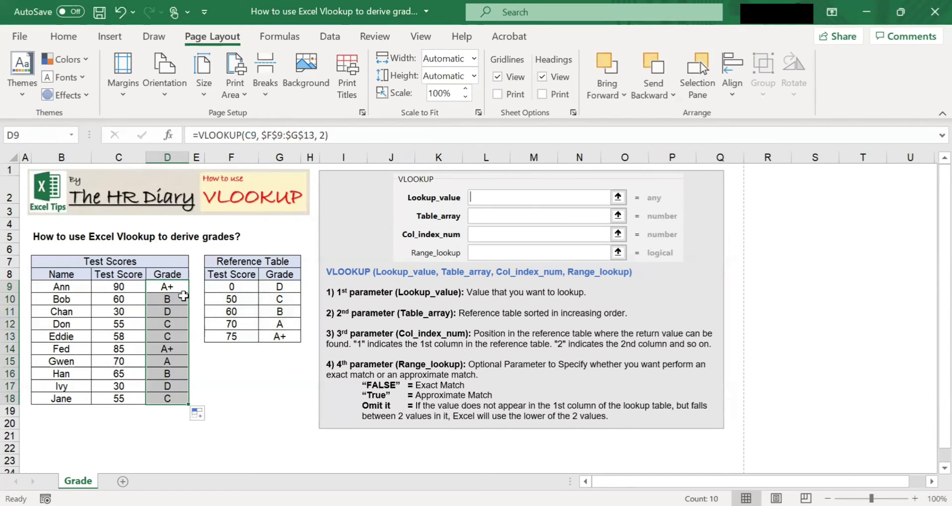